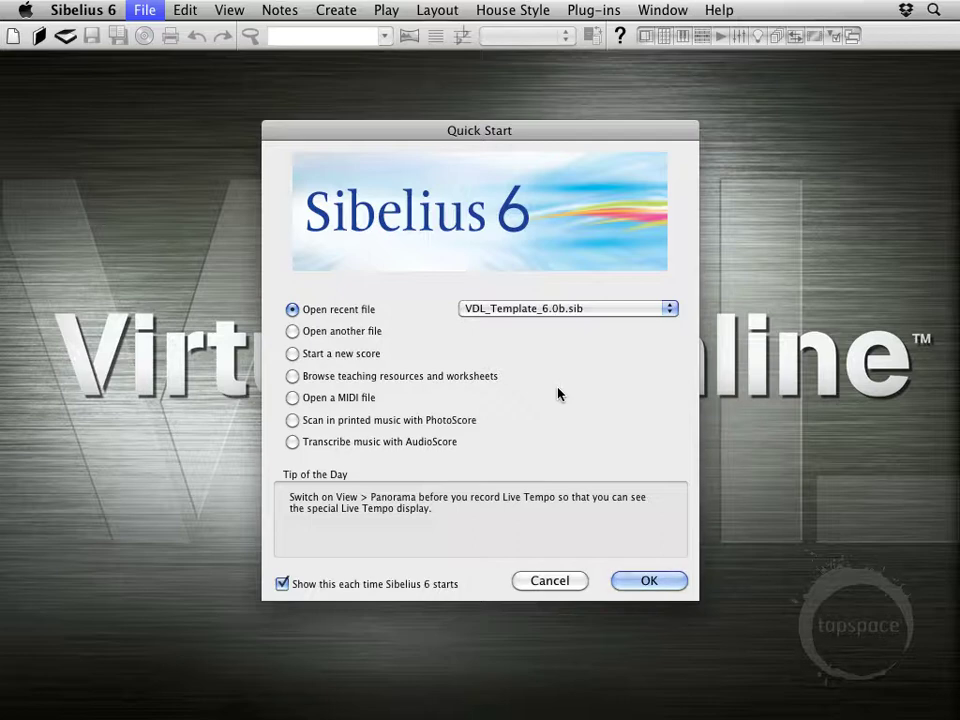
Skip the Quick Start screen and open Play > Playback Devices.
left_click(549, 581)
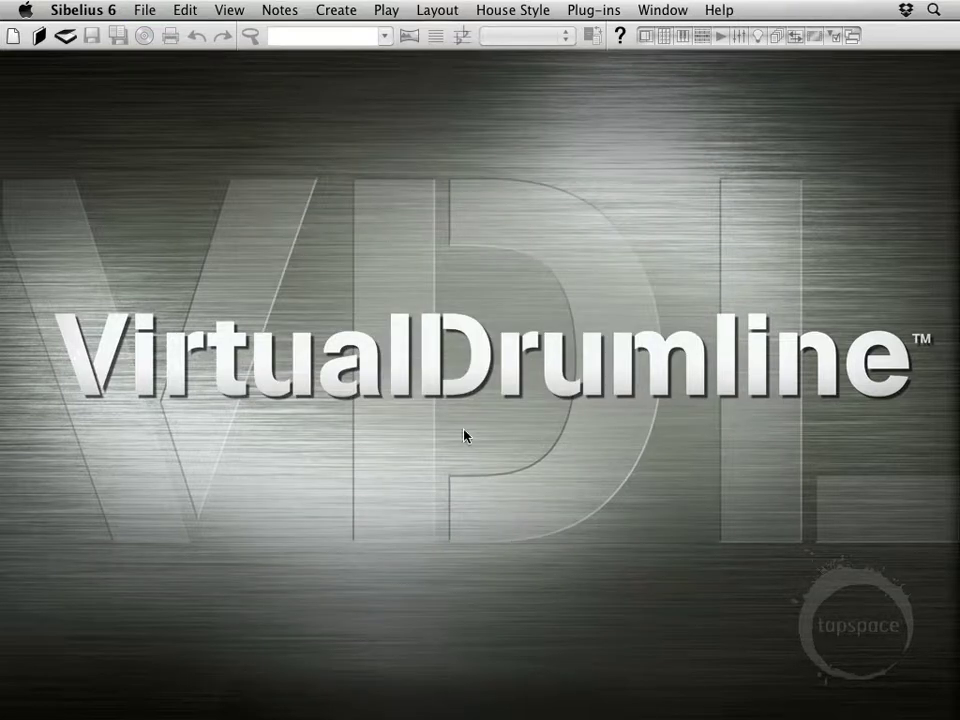
left_click(387, 10)
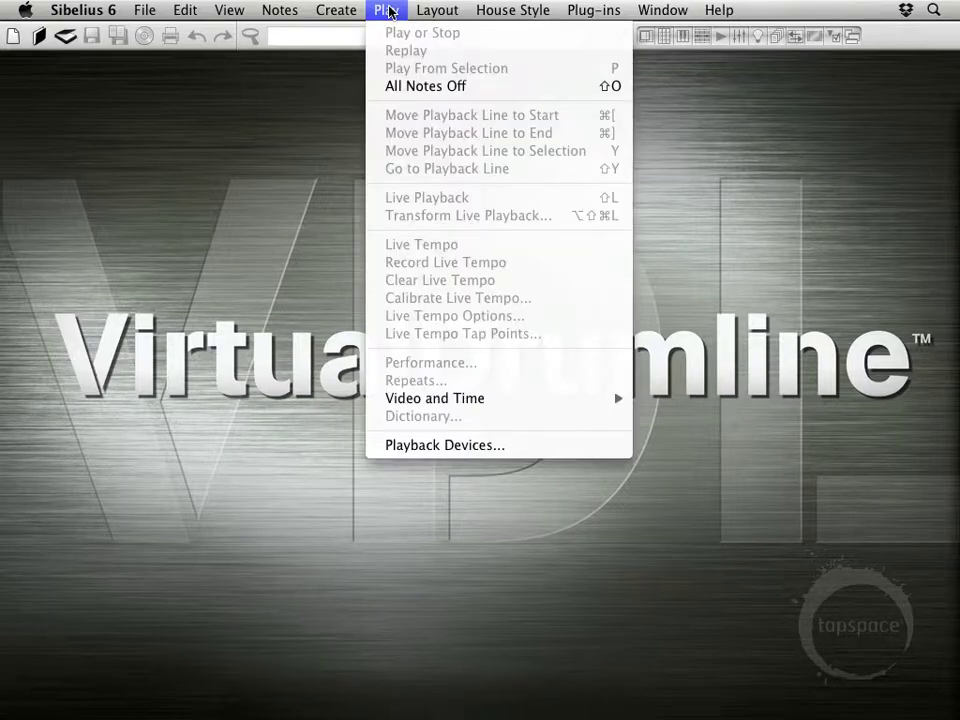
left_click(430, 445)
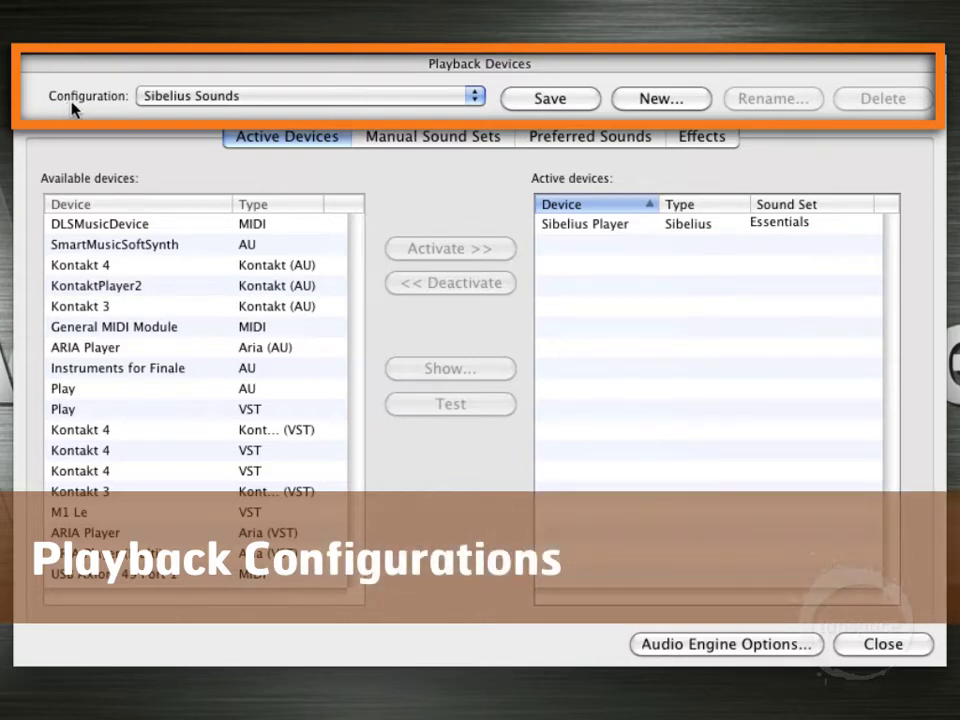
left_click(197, 96)
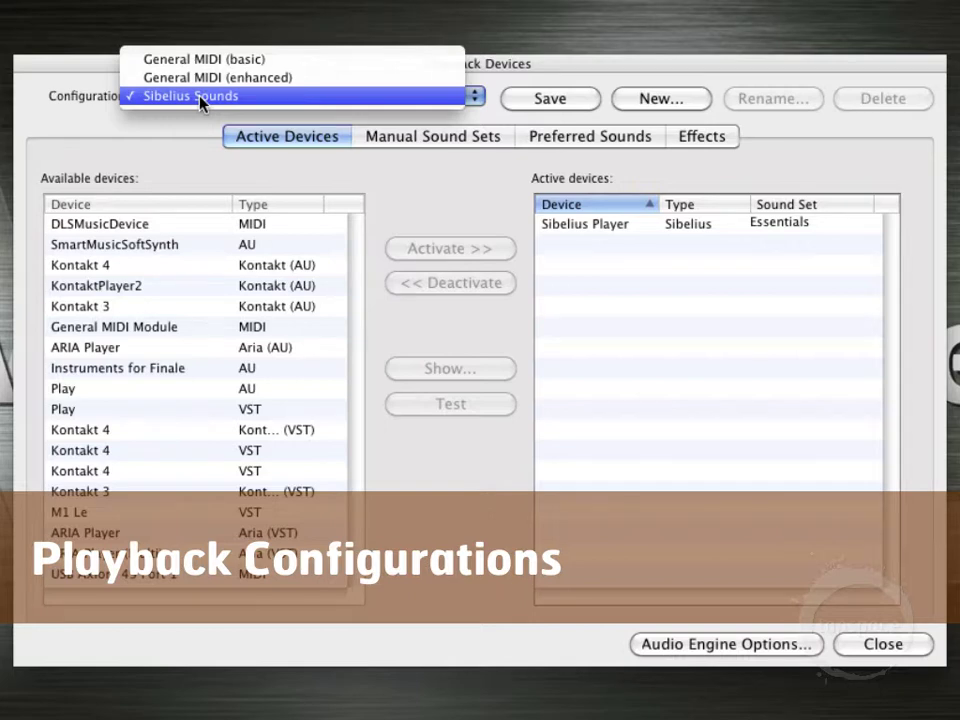
left_click(200, 98)
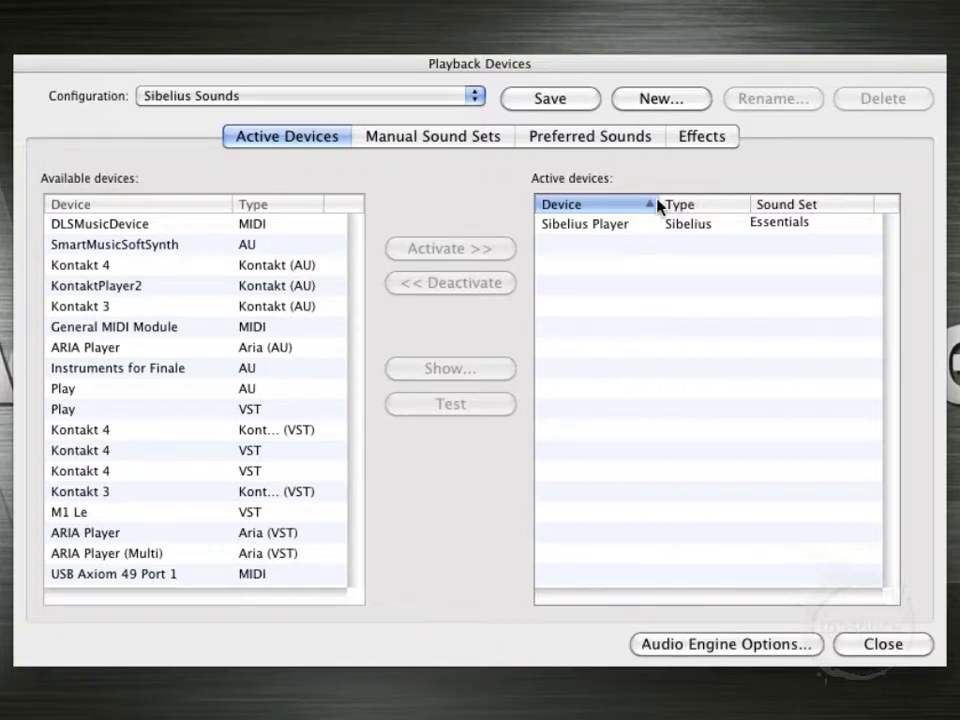
left_click(620, 229)
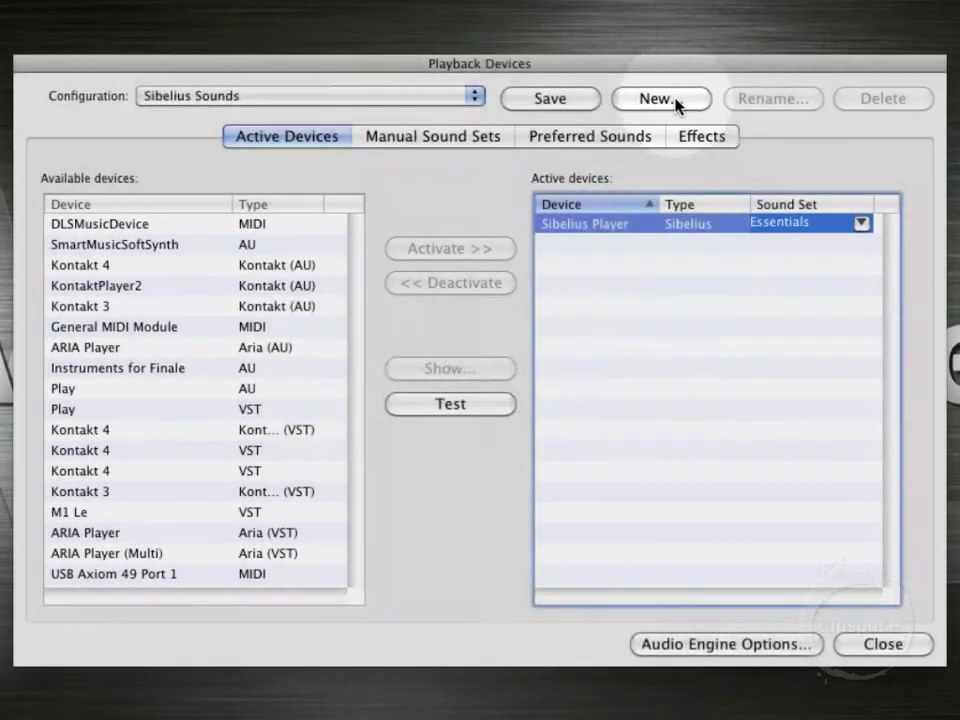
Add a new playback configuration, replacing the default name with 'VDL (16 sounds)'.
left_click(677, 103)
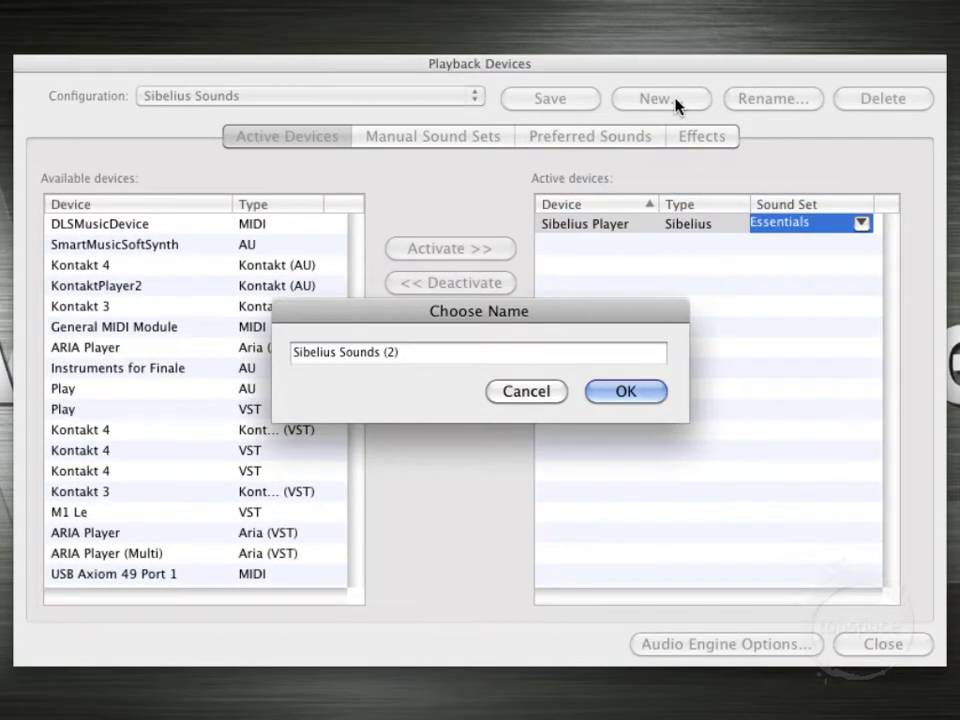
left_click(416, 358)
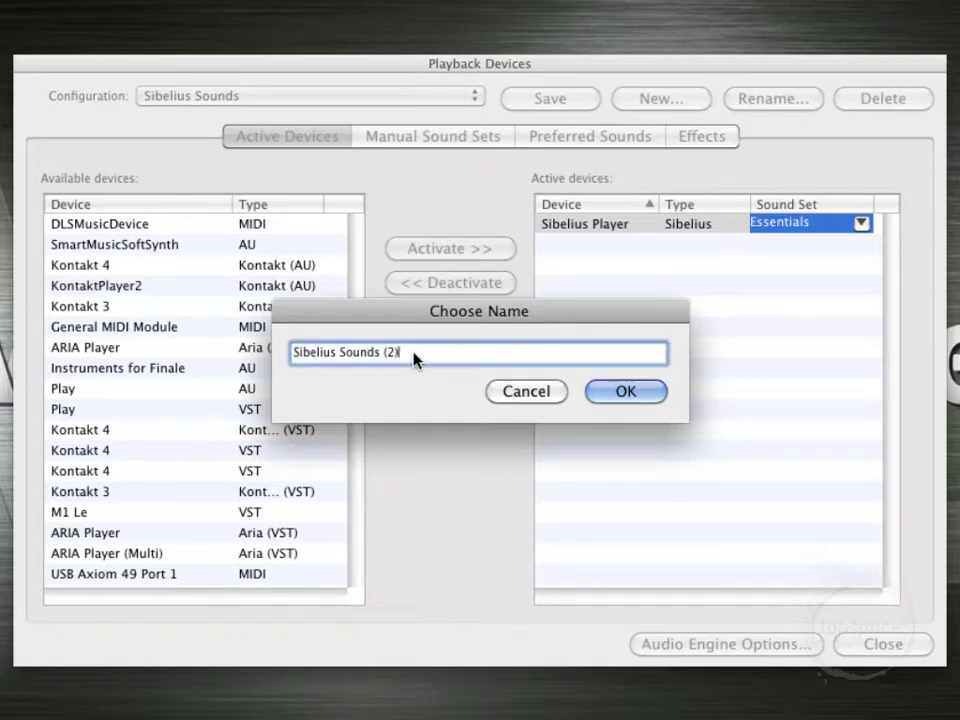
left_click_drag(416, 358, 252, 356)
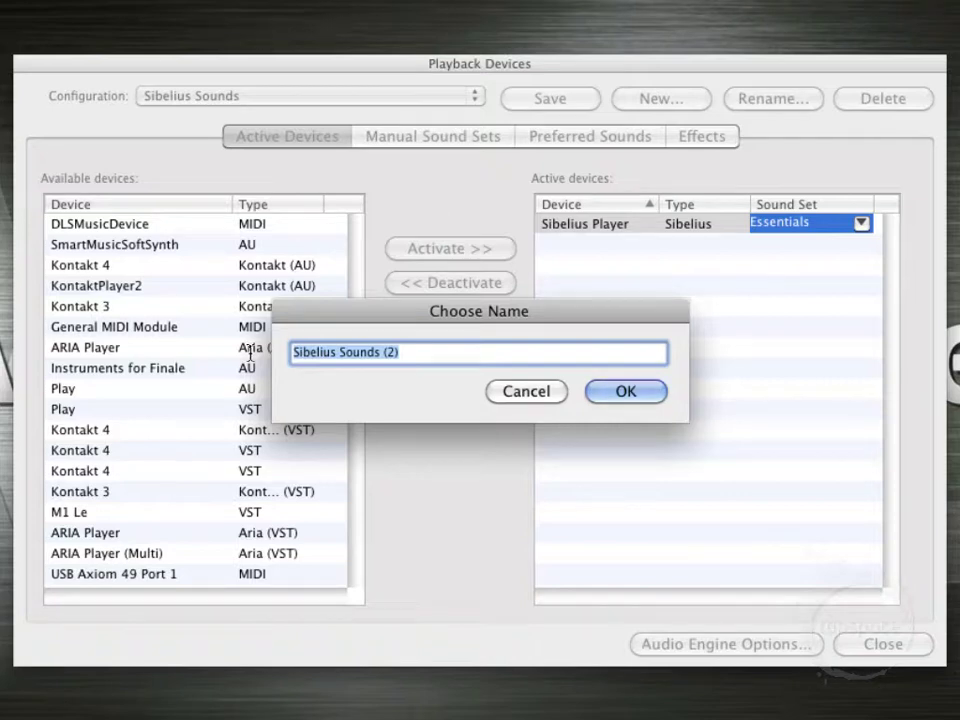
type("VDL")
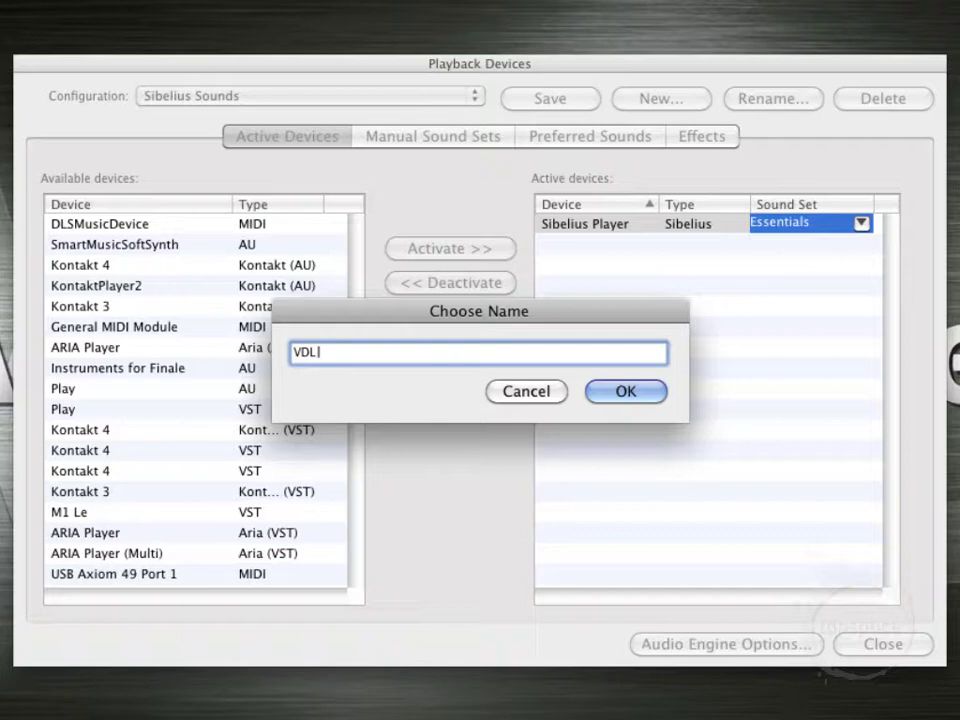
type(" (")
type("16 sounds)")
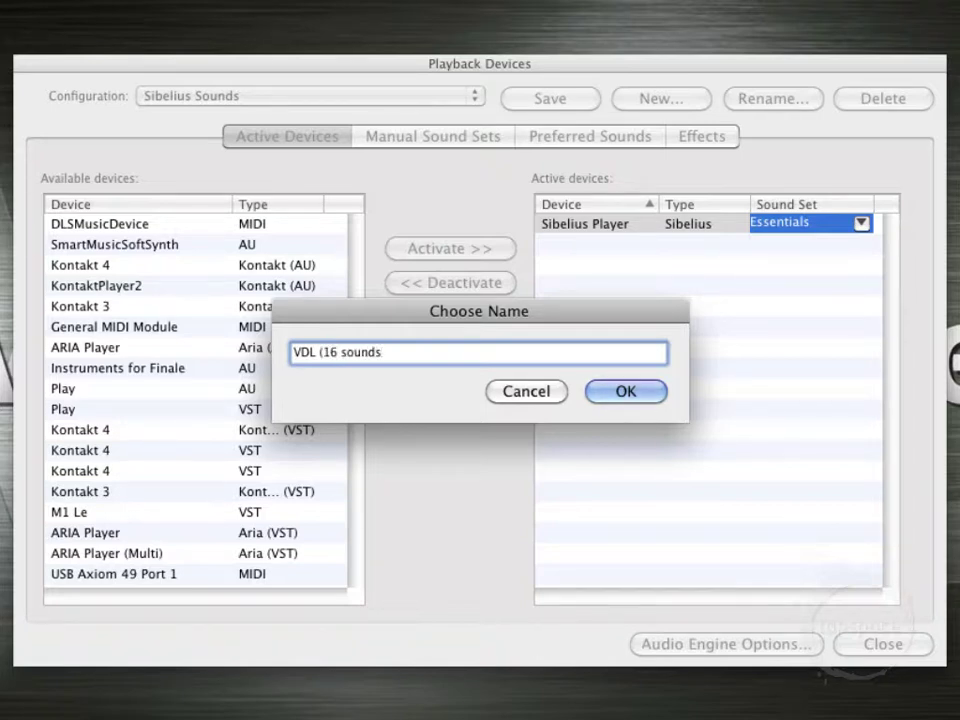
left_click(627, 391)
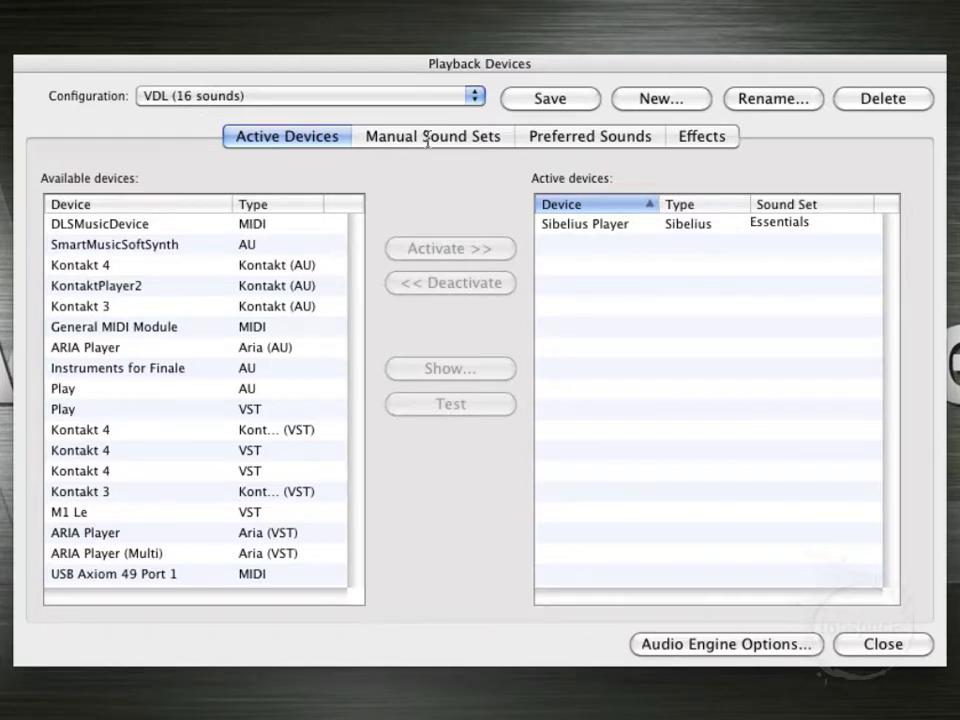
Replace Sibelius Player with KontaktPlayer2 in the active devices.
left_click(604, 225)
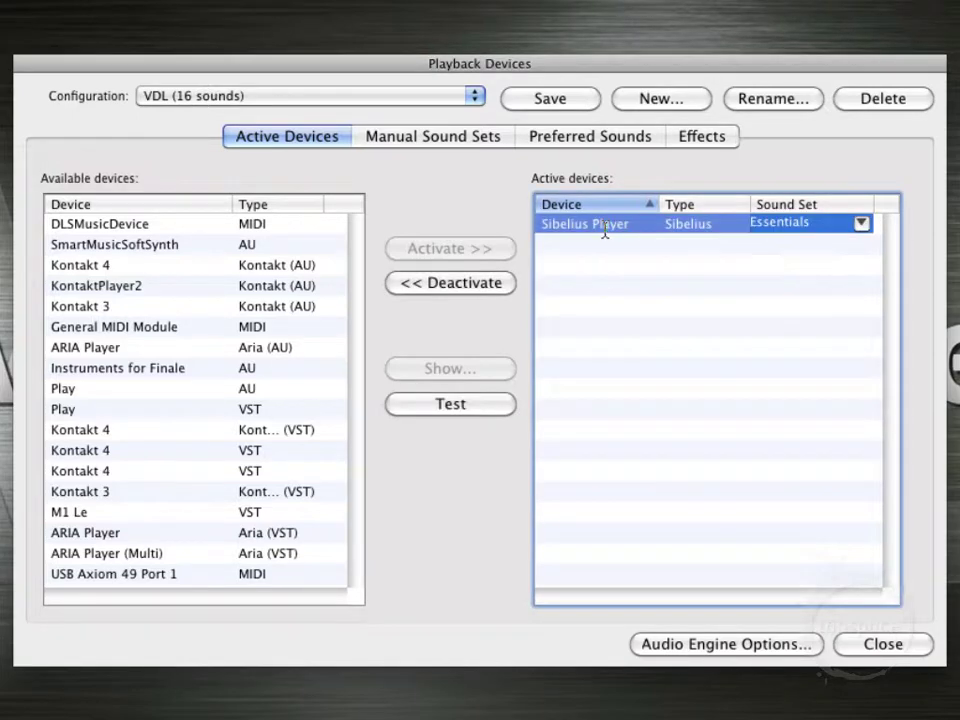
left_click(441, 283)
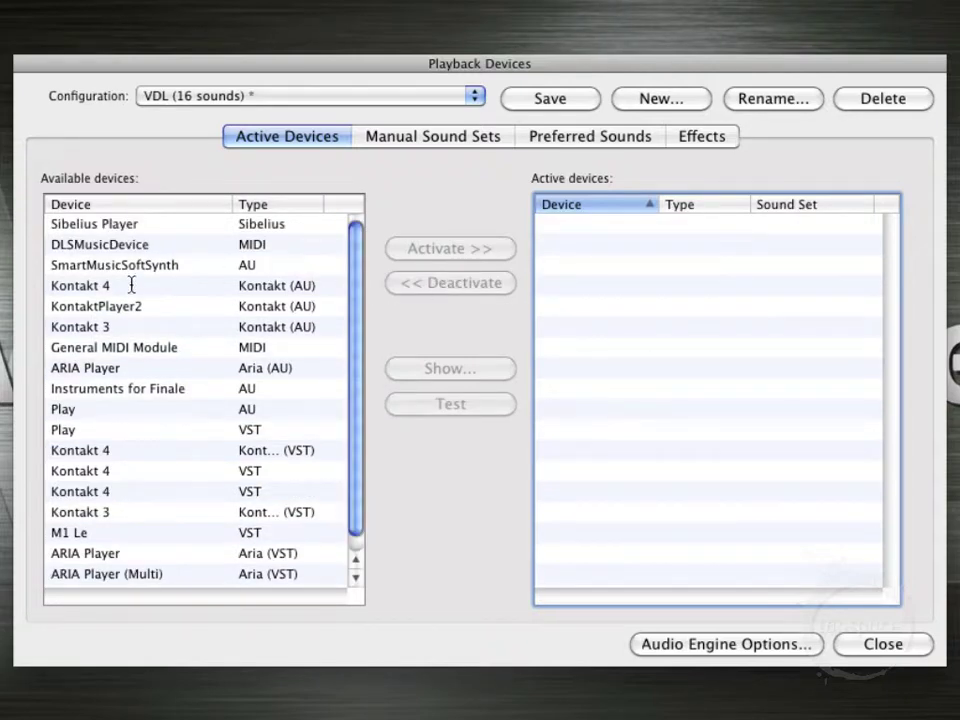
left_click(110, 307)
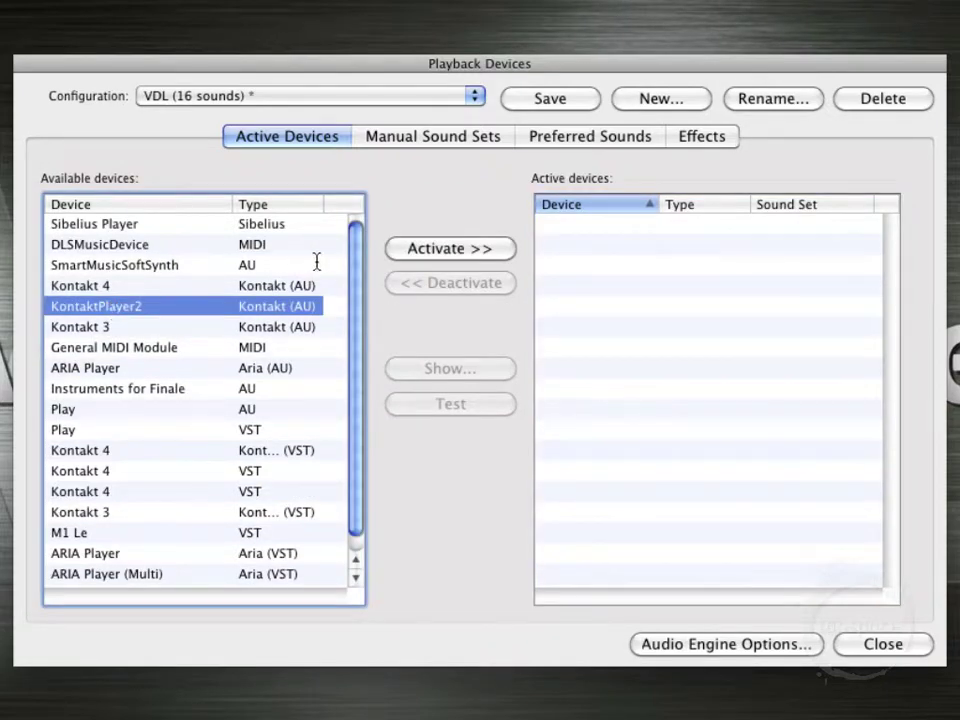
left_click(447, 249)
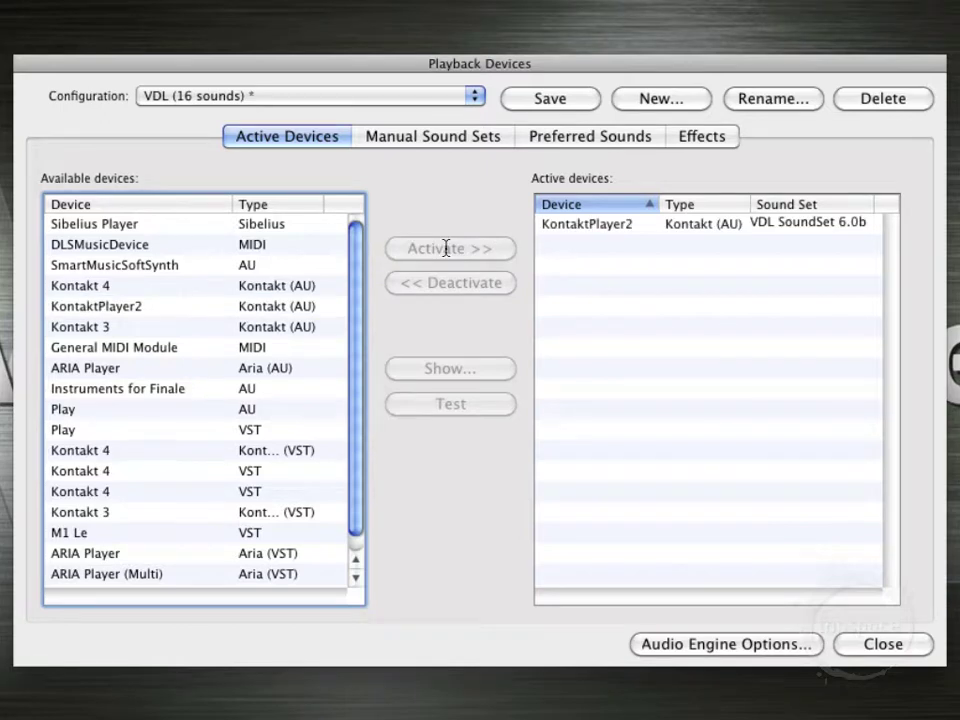
Set KontaktPlayer2's sound set to VDL SoundSet 6.0b.
left_click(597, 230)
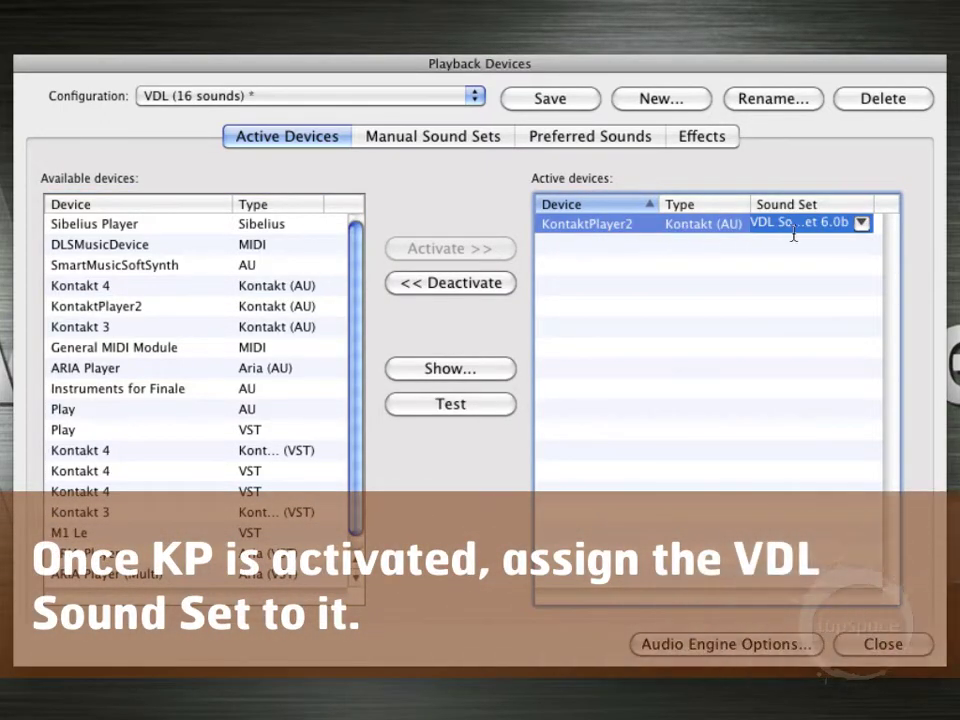
left_click(862, 224)
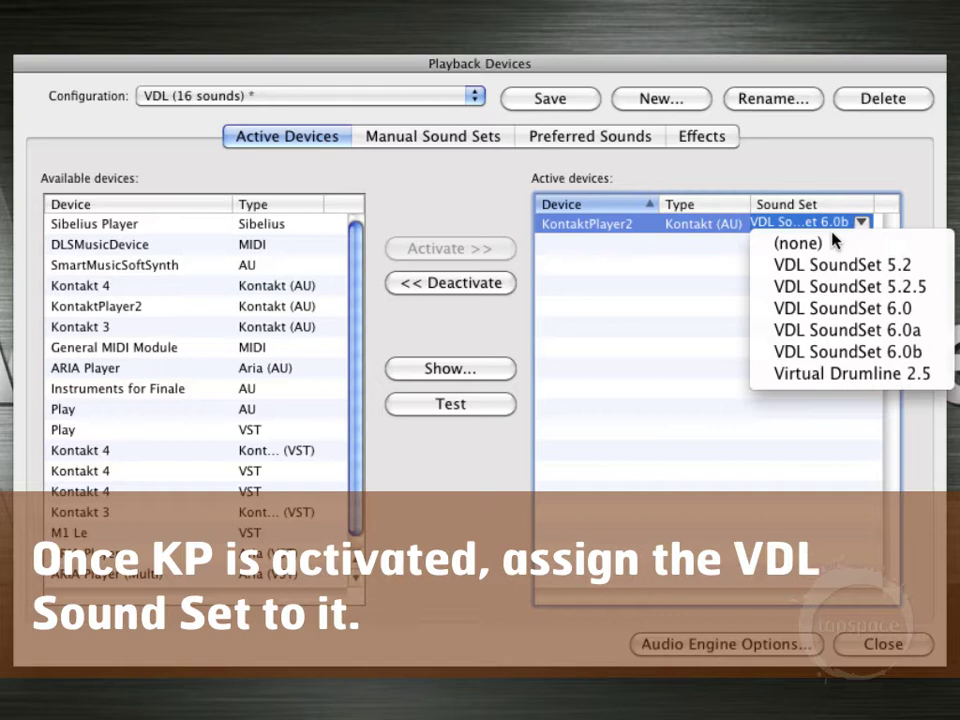
left_click(857, 352)
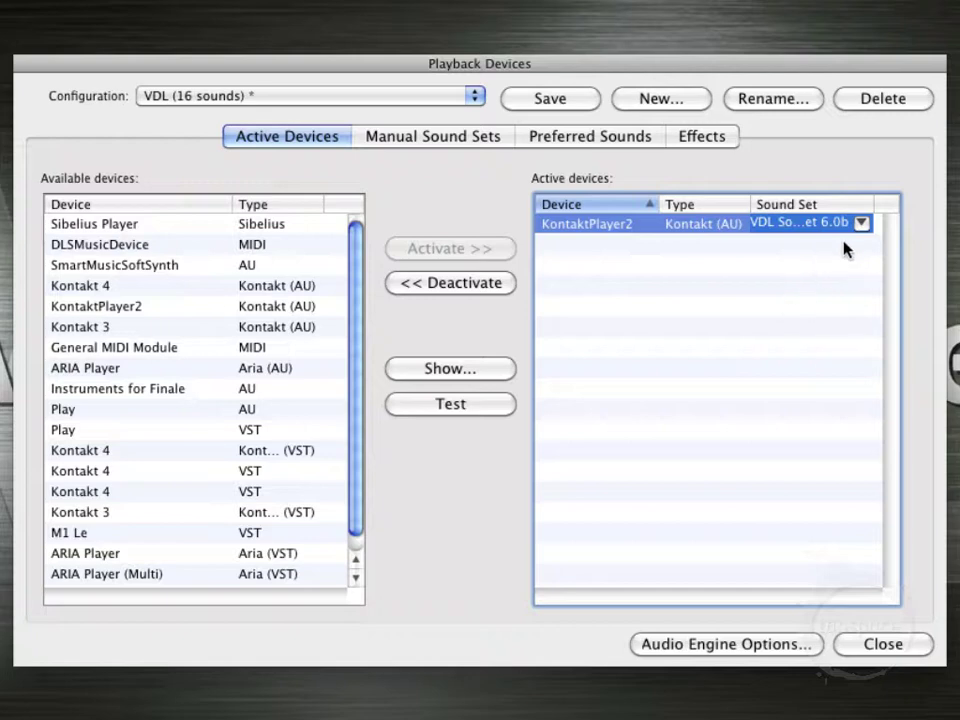
left_click(861, 223)
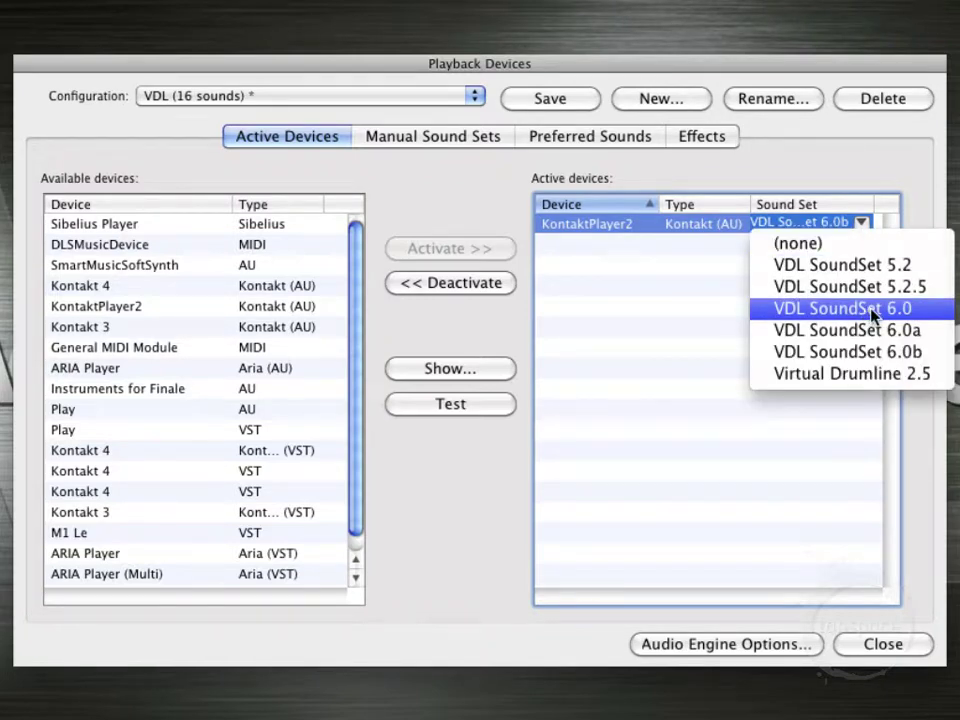
left_click(868, 358)
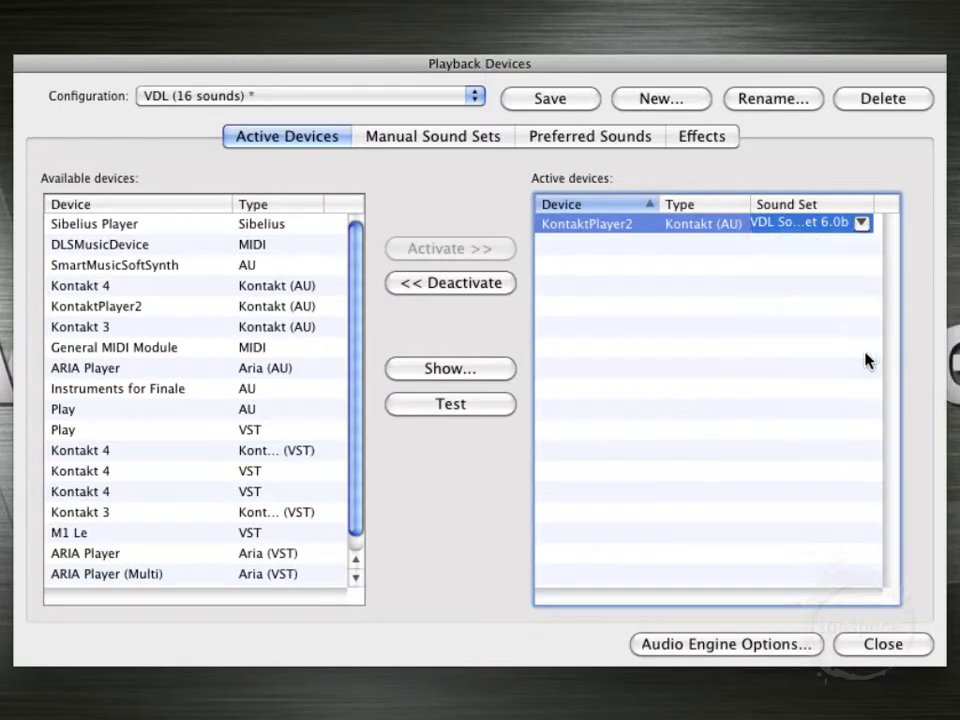
Keep VDL SoundSet 6.0b for KontaktPlayer2 and save the VDL (16 sounds) configuration.
left_click(862, 224)
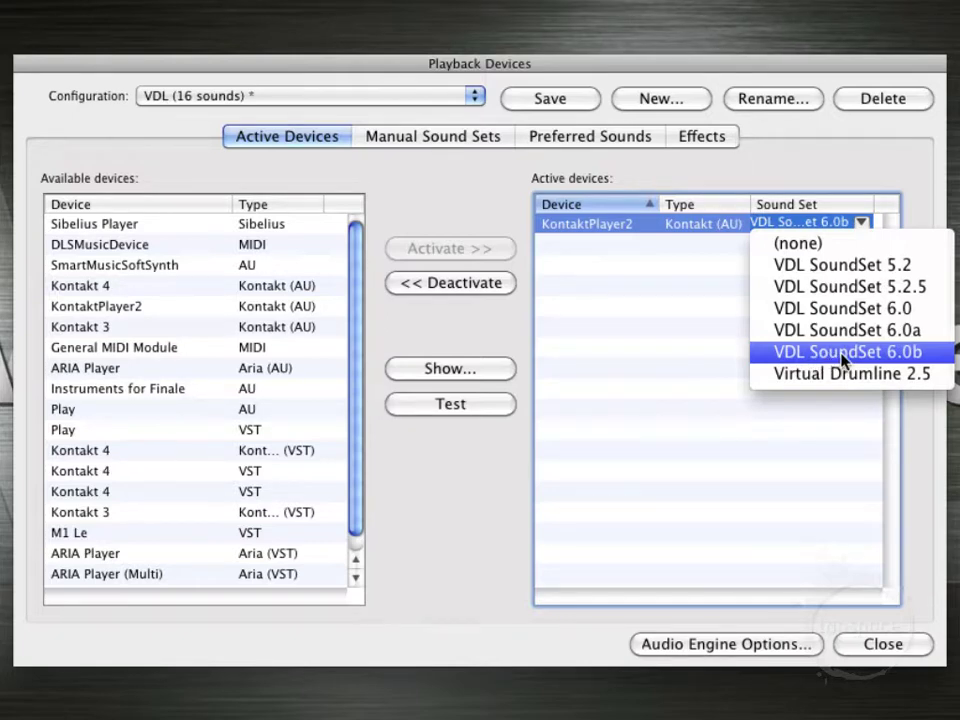
left_click(763, 352)
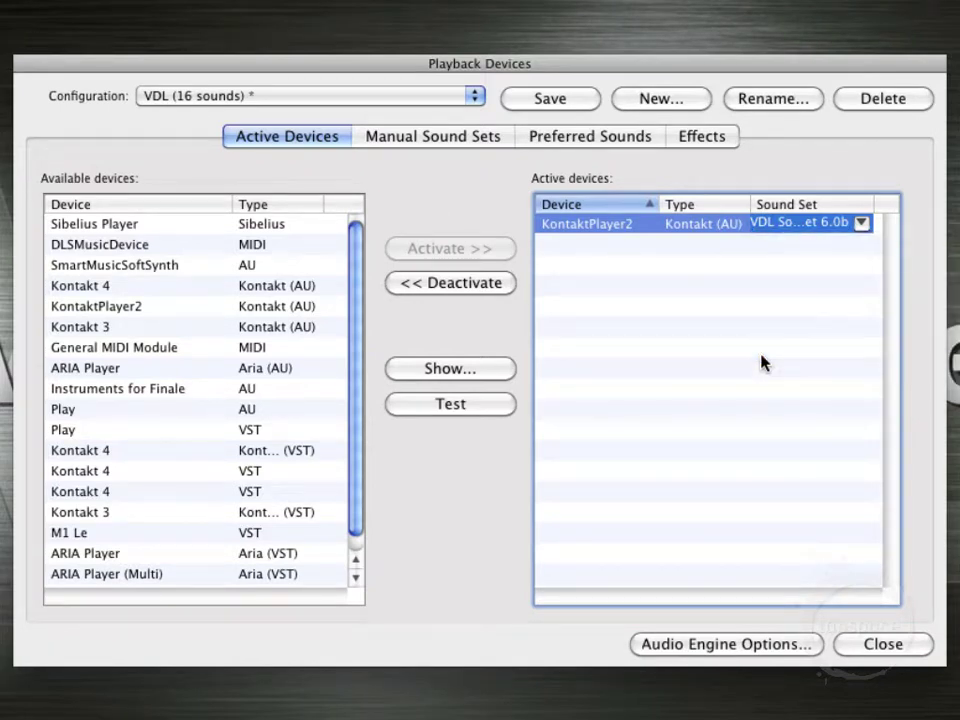
left_click(541, 102)
Create another configuration, renaming the suggested name to 'VDL (32 Sounds), Essentials'.
left_click(650, 102)
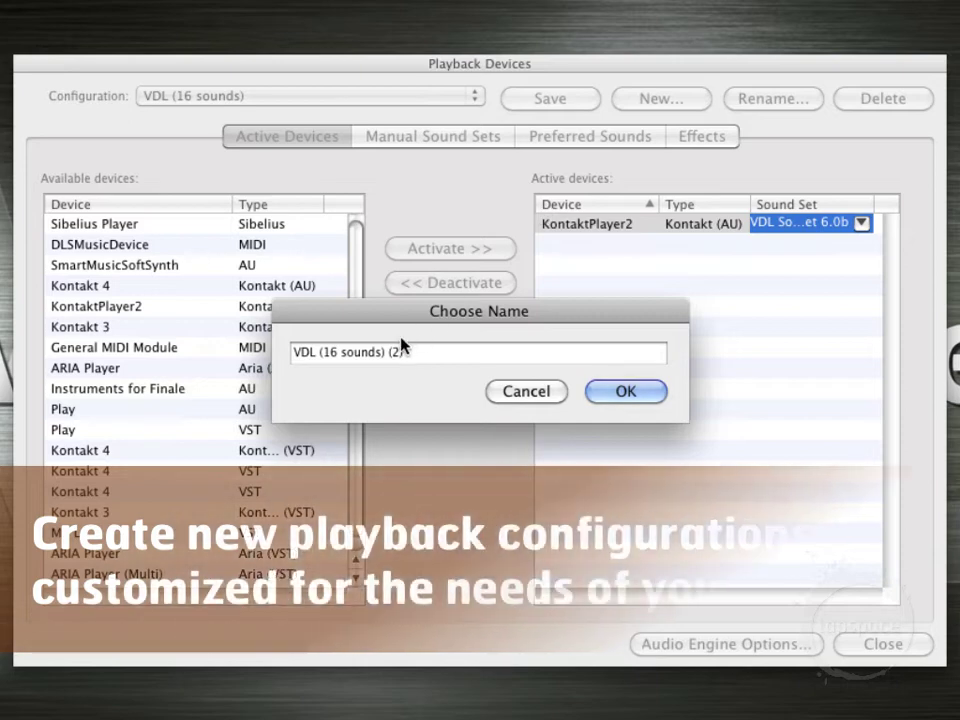
left_click(421, 356)
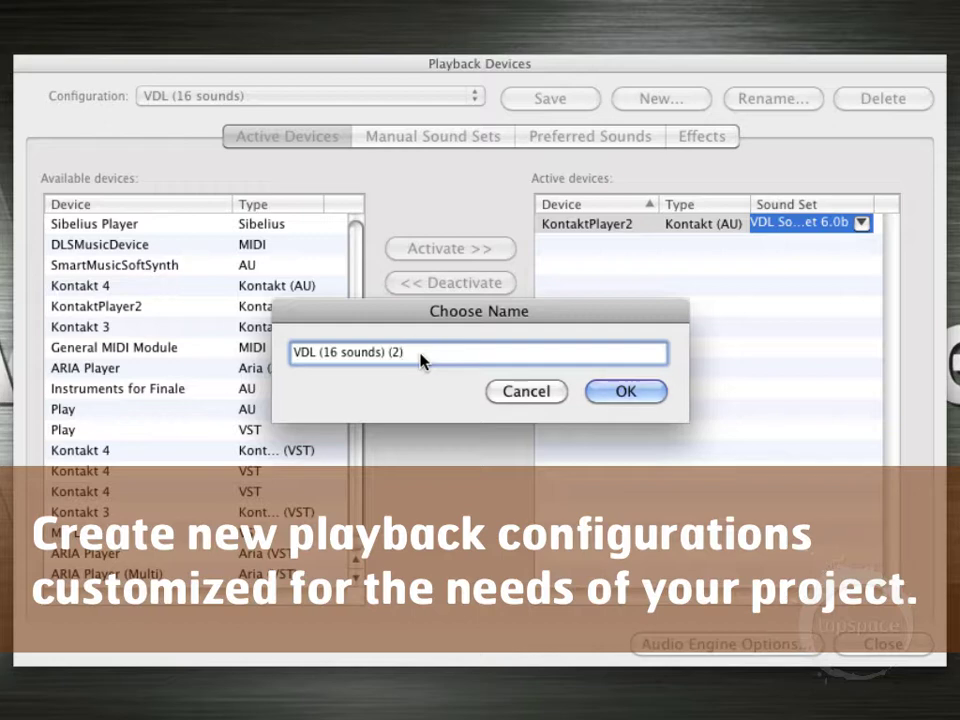
key("BackSpace")
key("BackSpace")
key("BackSpace")
key("BackSpace")
key("BackSpace")
key("BackSpace")
key("BackSpace")
key("BackSpace")
key("BackSpace")
key("BackSpace")
key("BackSpace")
key("BackSpace")
key("BackSpace")
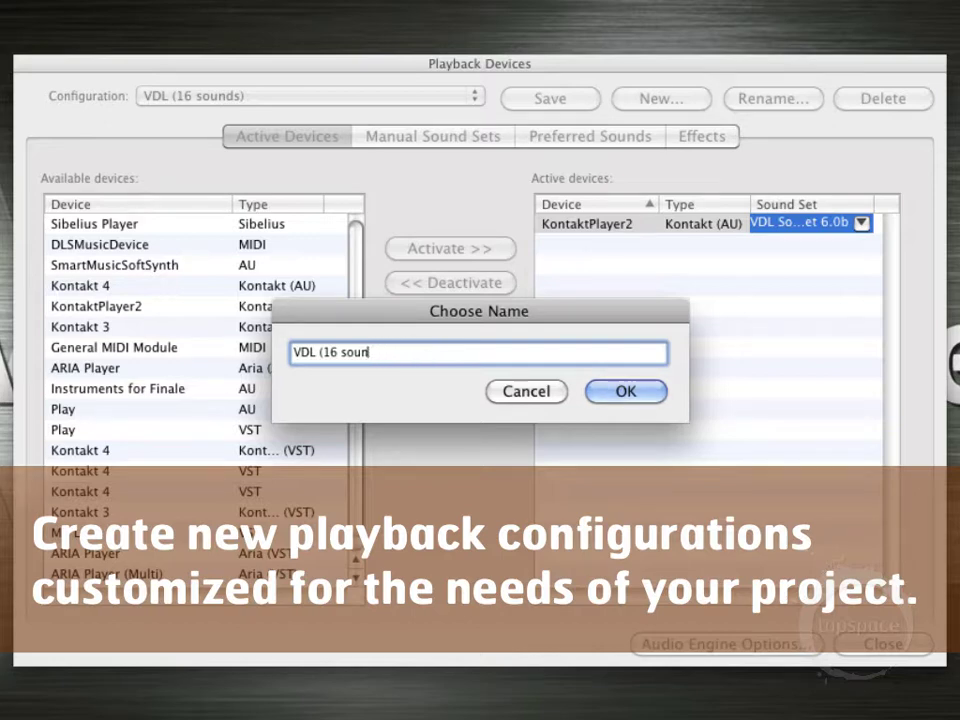
key("BackSpace")
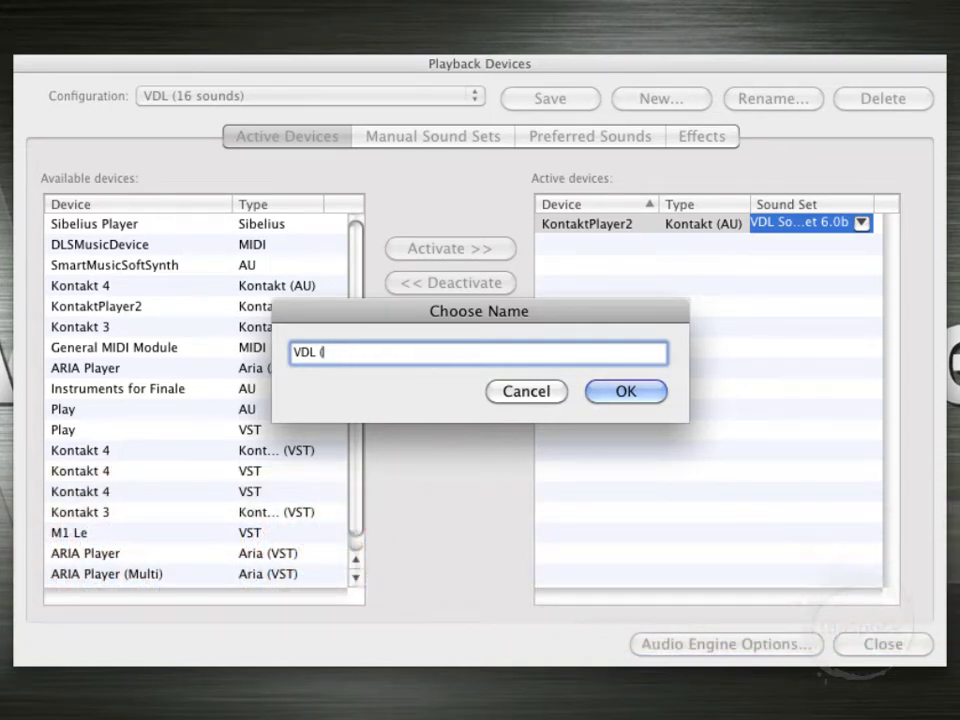
type("32 Sounds), Esse")
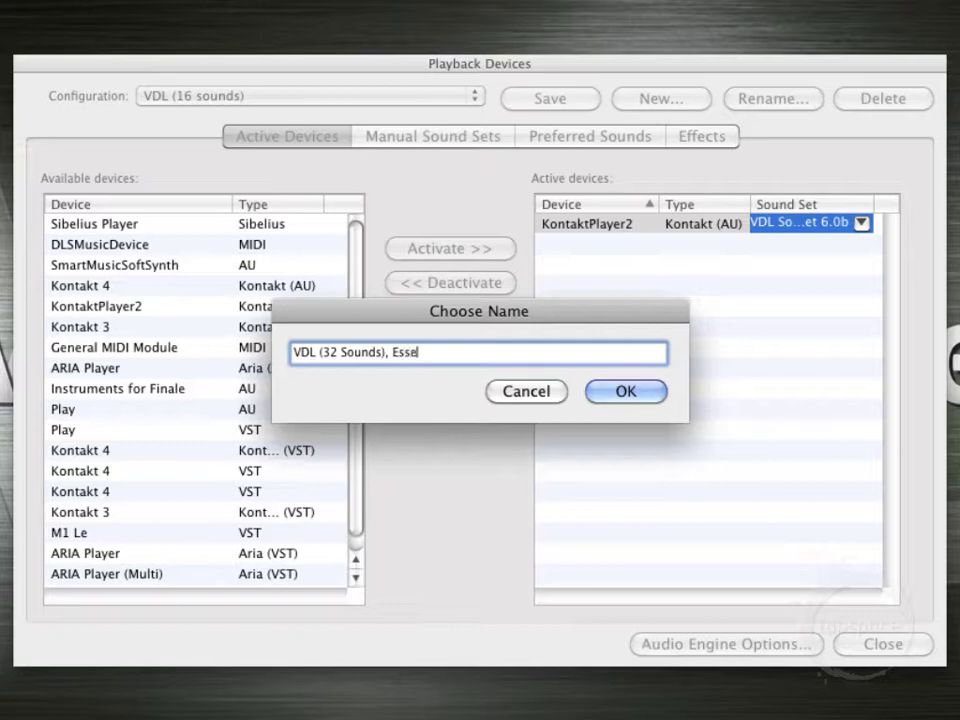
type("ntials")
left_click(628, 391)
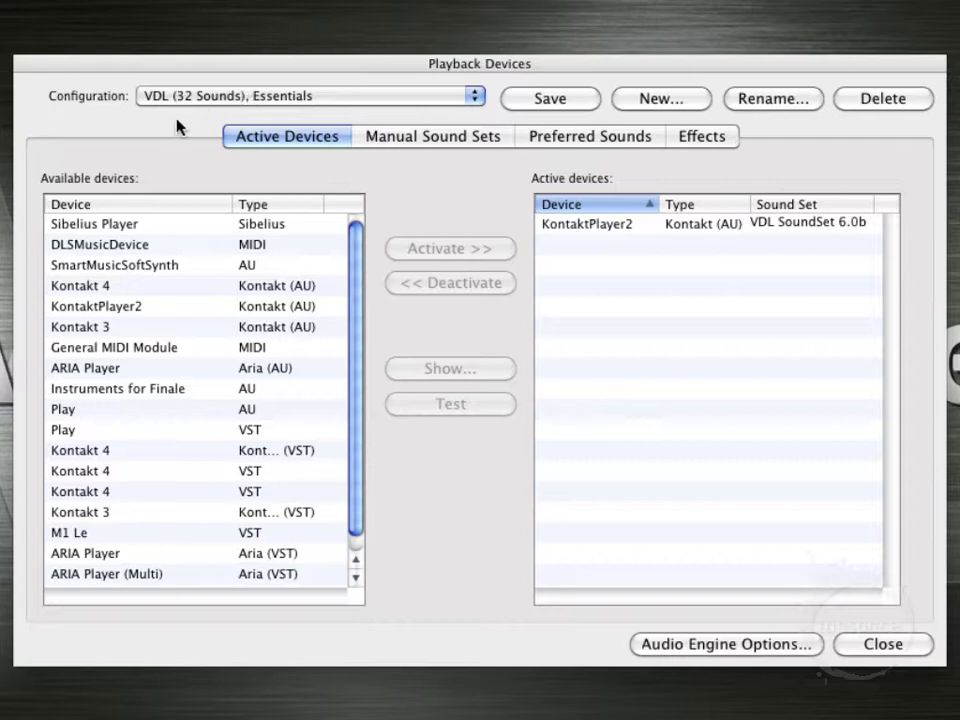
Activate a second KontaktPlayer2 and Sibelius Player alongside the existing device.
left_click(135, 305)
left_click(440, 249)
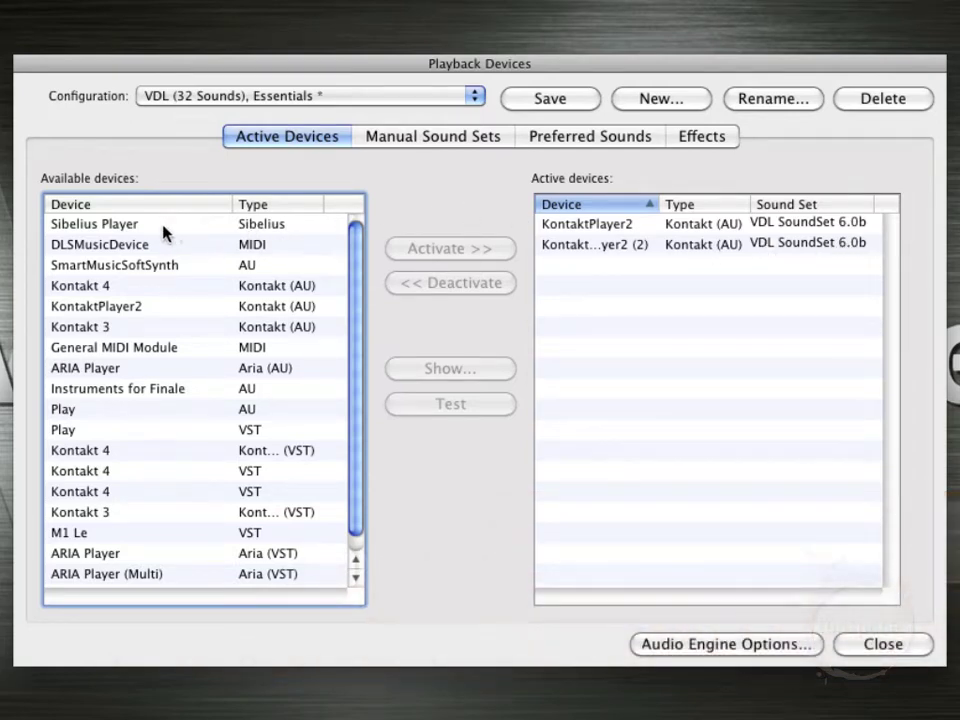
left_click(112, 229)
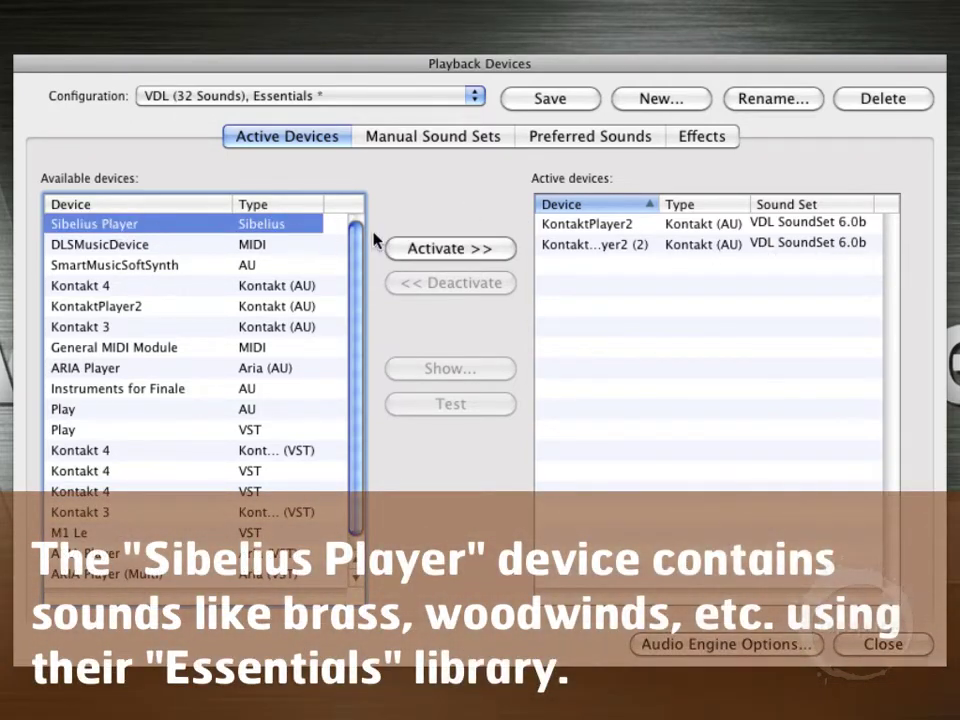
left_click(462, 249)
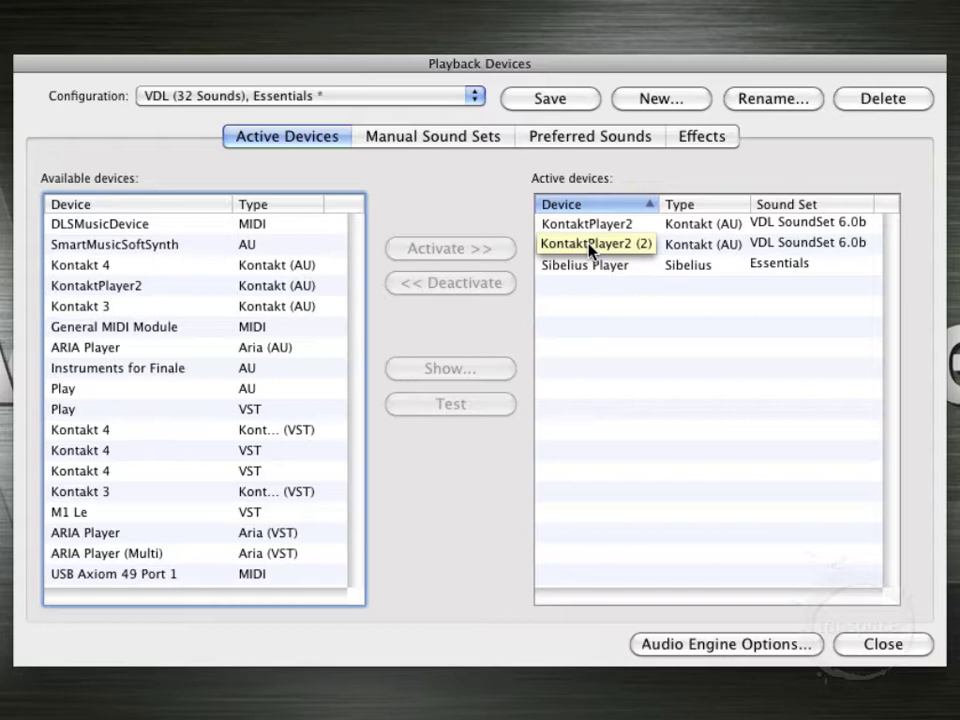
Keep Sibelius Player's sound set on Essentials.
left_click(580, 268)
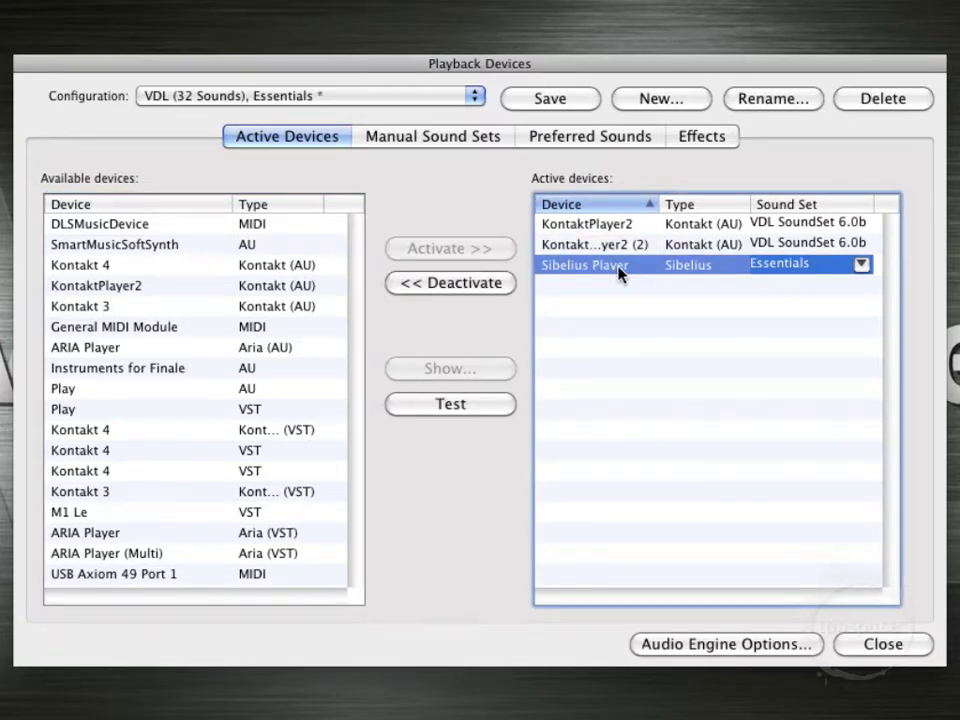
left_click(862, 265)
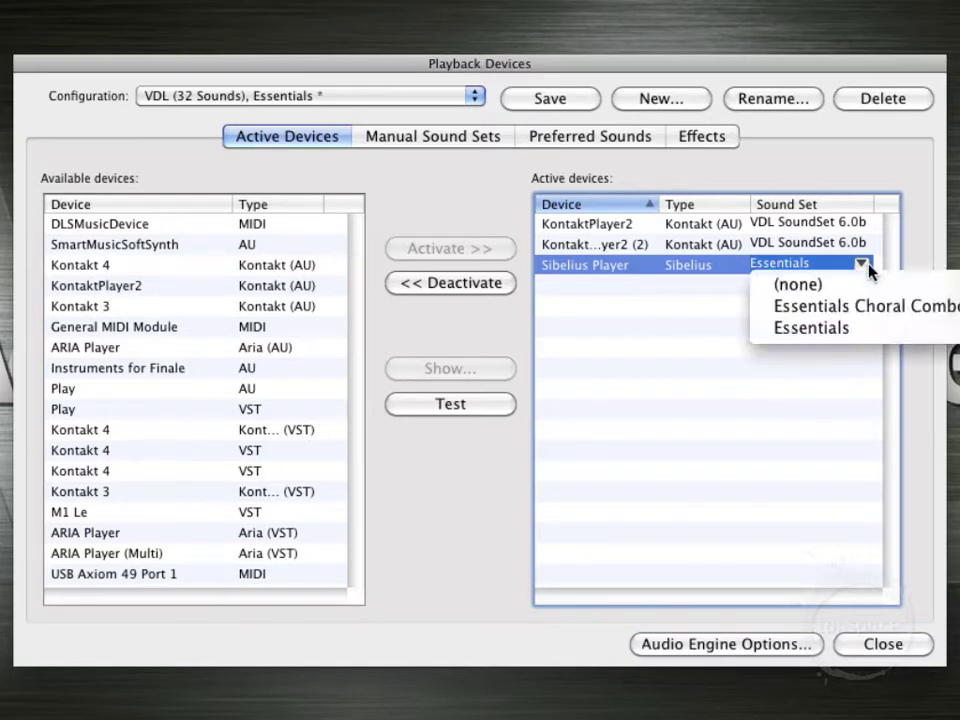
left_click(836, 330)
left_click(612, 338)
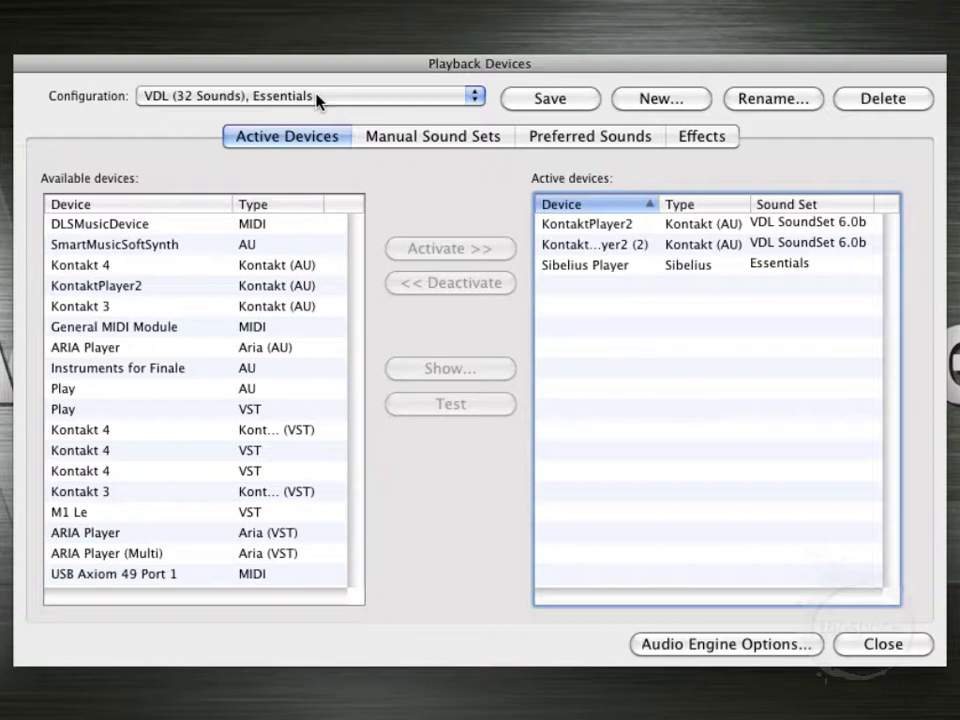
left_click(318, 101)
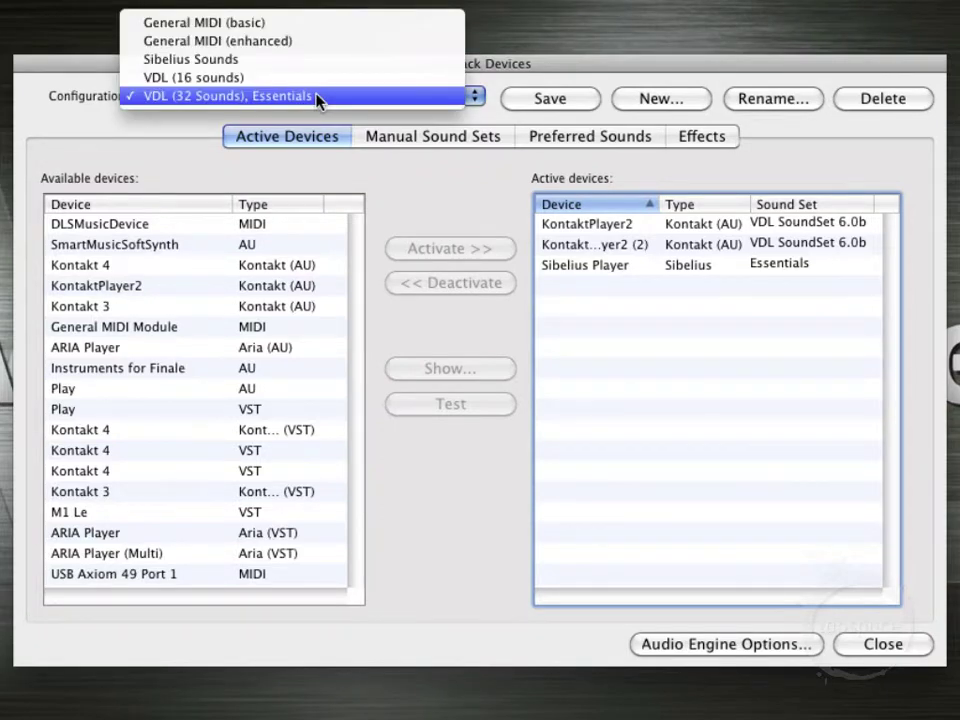
left_click(203, 79)
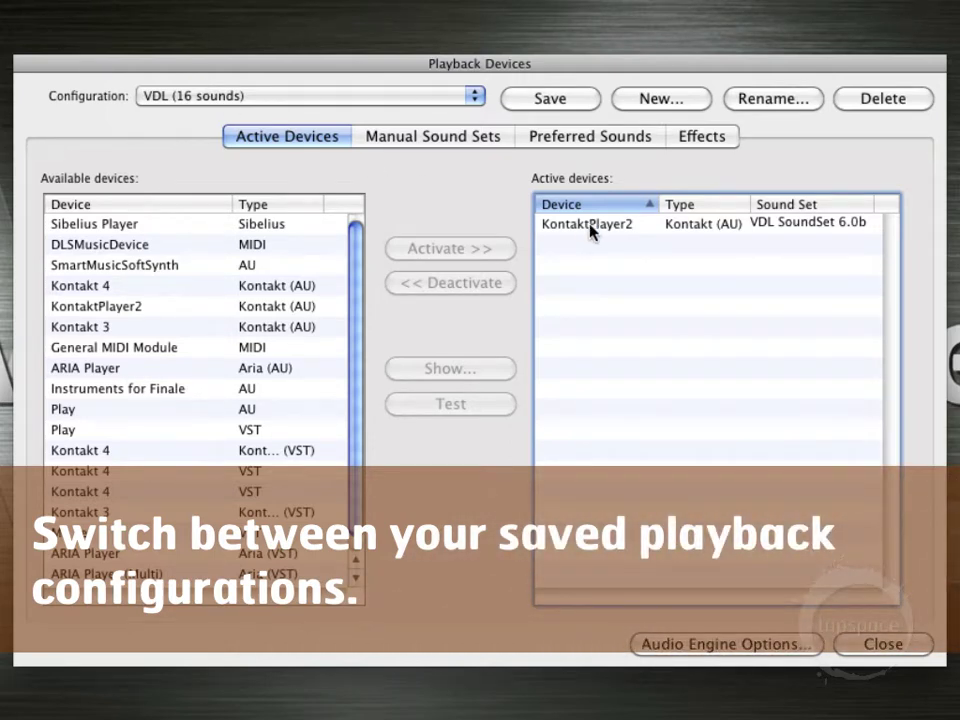
left_click(302, 97)
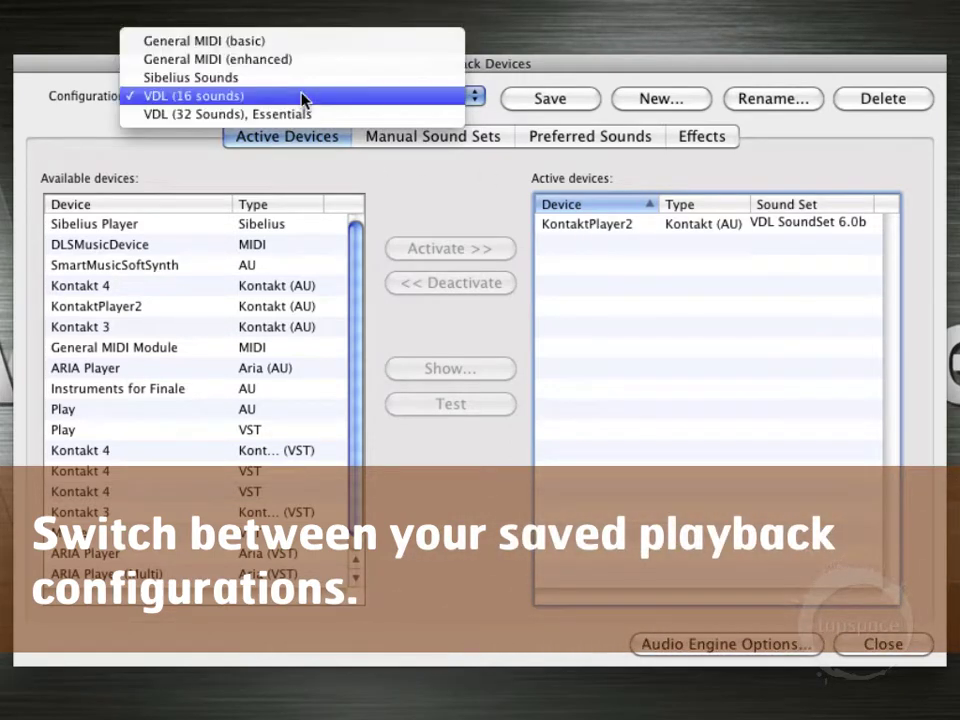
left_click(250, 116)
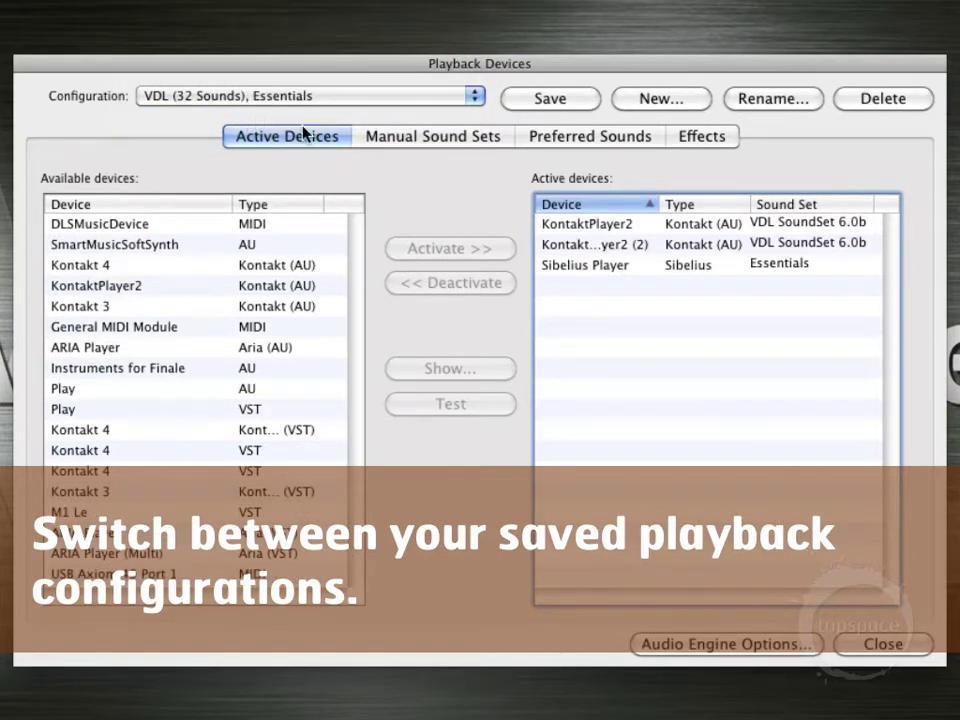